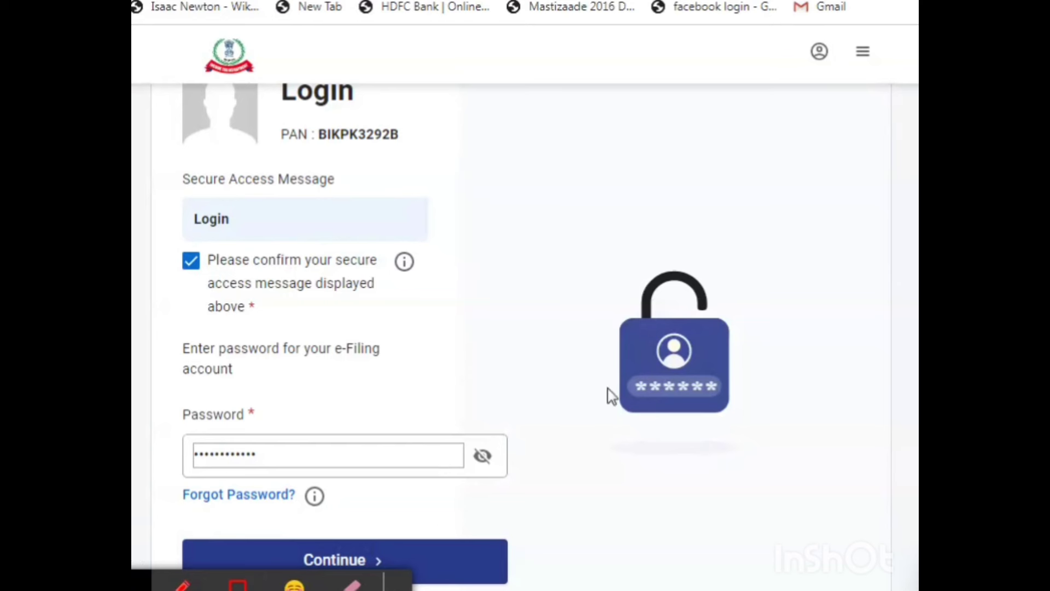
Step: Submit the login to the e-Filing account, and open Form 26AS under Income Tax Returns, confirming the redirect disclaimer
scroll(461, 340, down, 4)
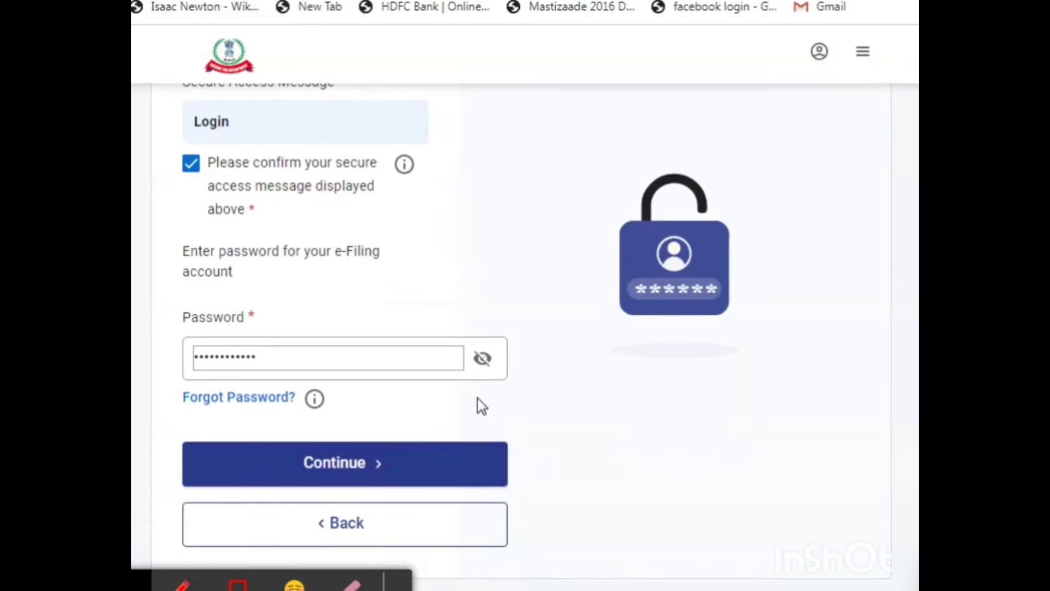
click(323, 366)
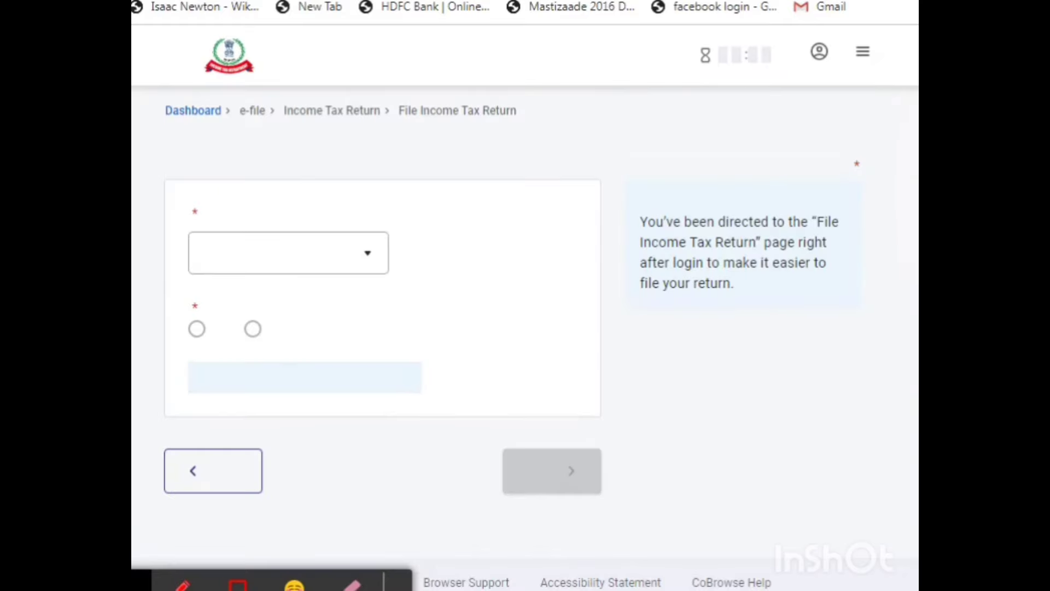
click(862, 57)
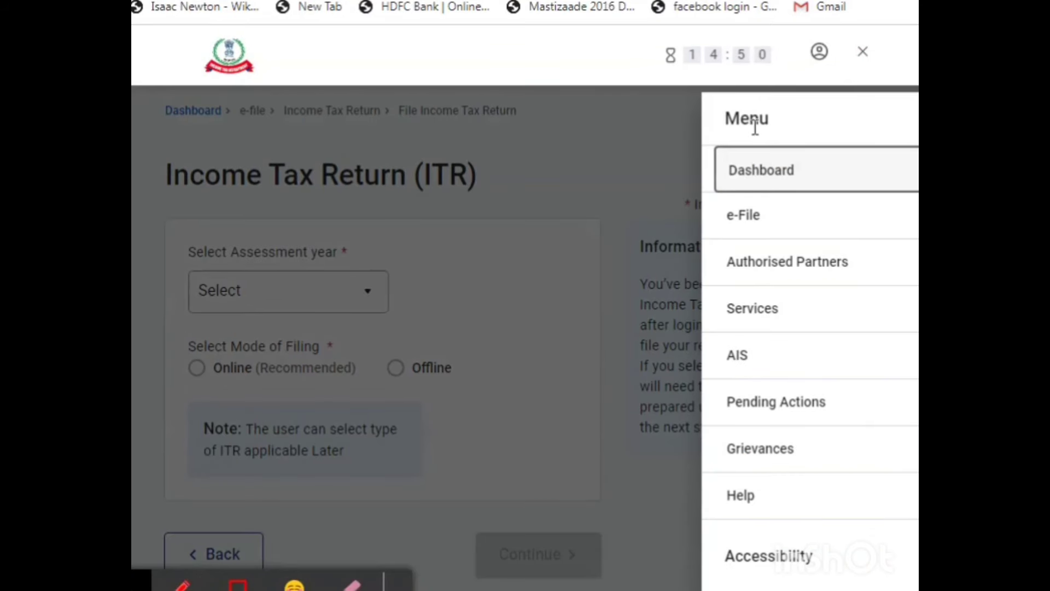
click(854, 226)
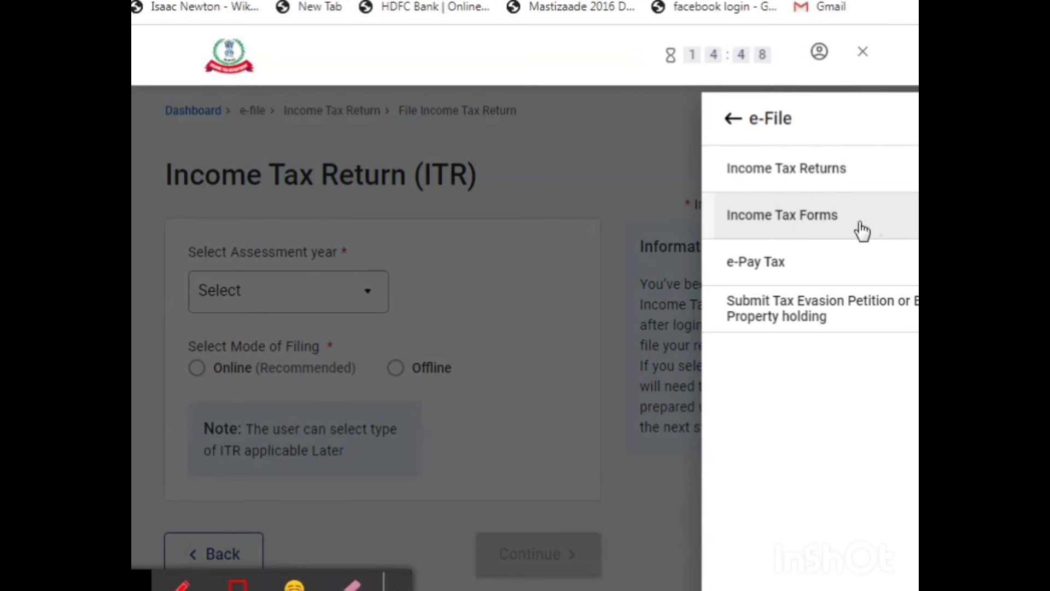
click(866, 180)
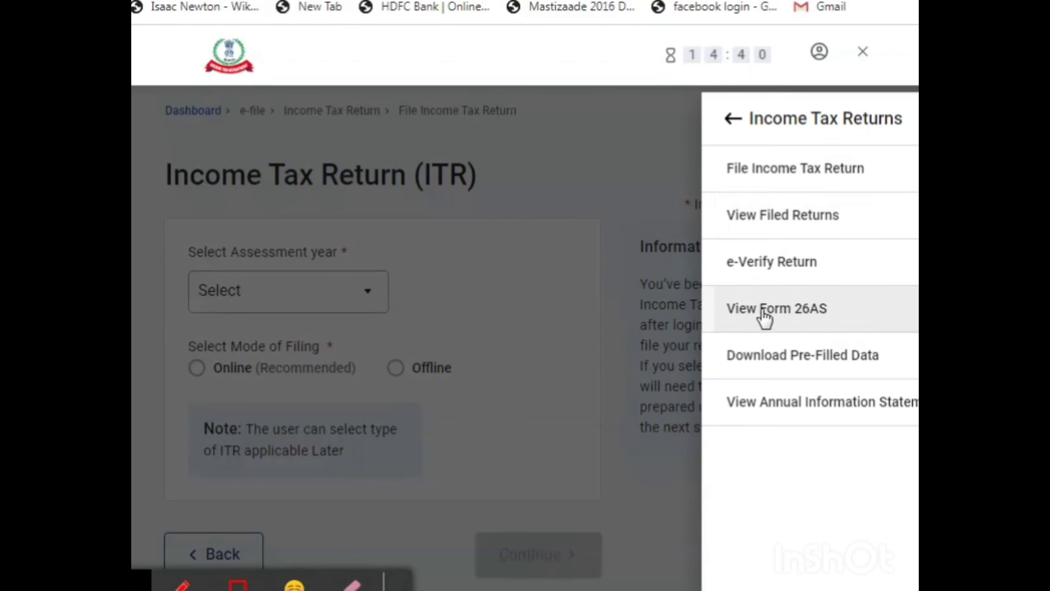
click(803, 317)
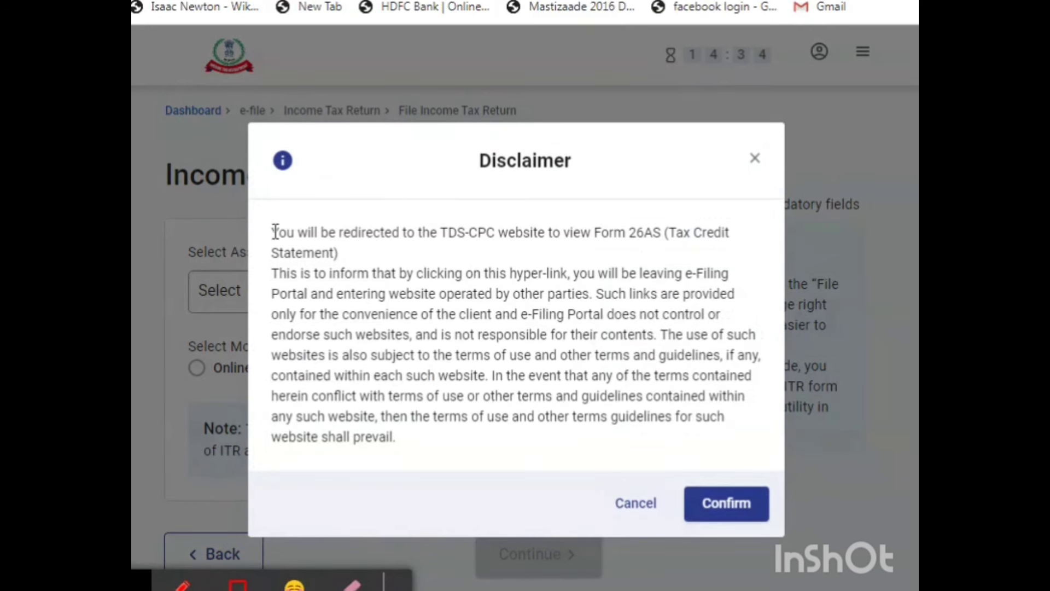
click(730, 513)
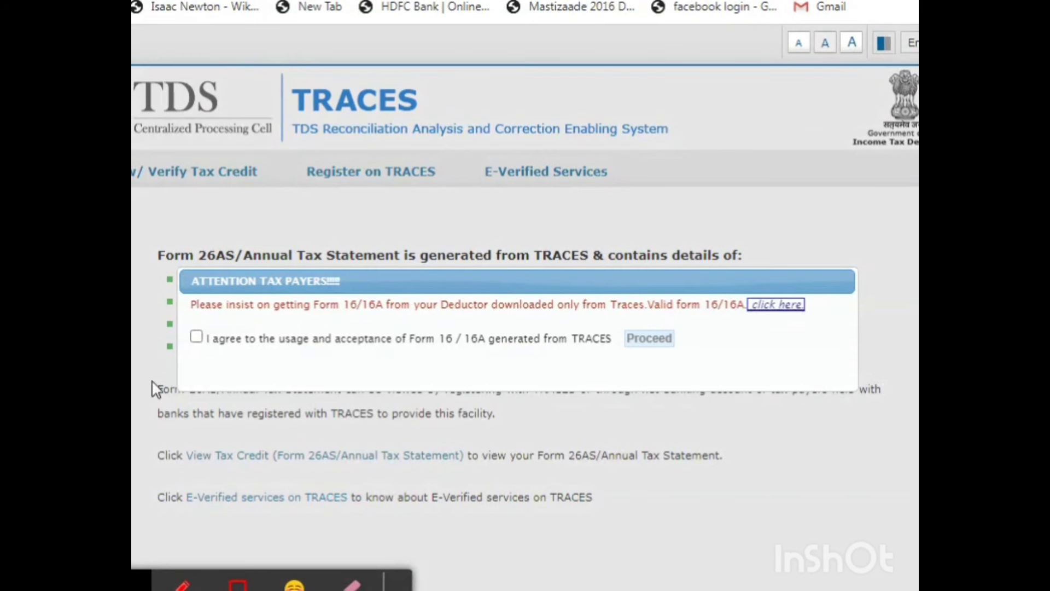
Step: Agree to the usage of Form 16 / 16A generated from TRACES and open View Tax Credit (Form 26AS/Annual Tax Statement)
click(196, 337)
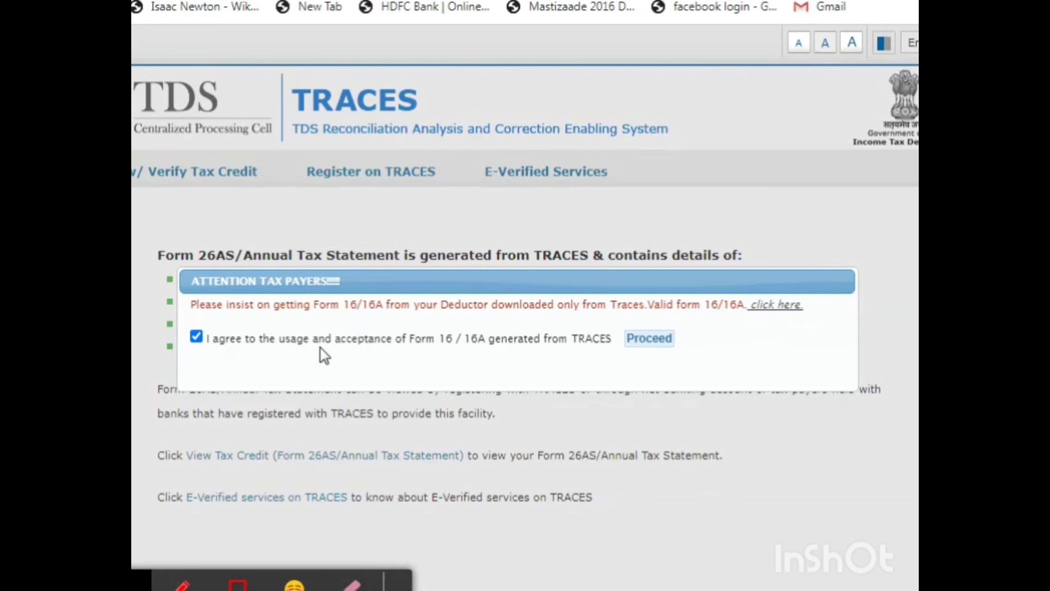
click(659, 337)
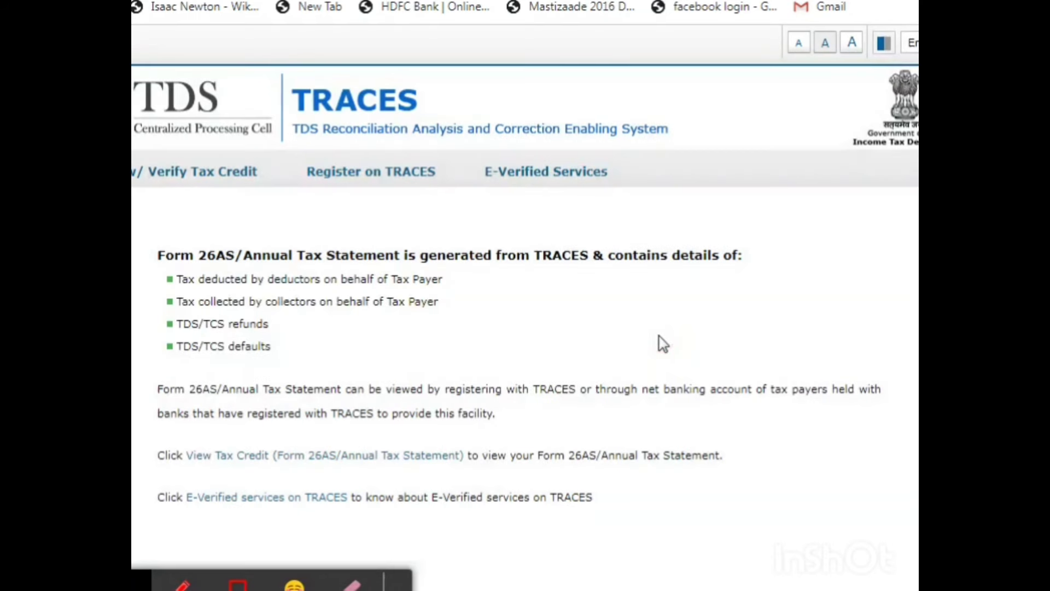
scroll(659, 343, down, 1)
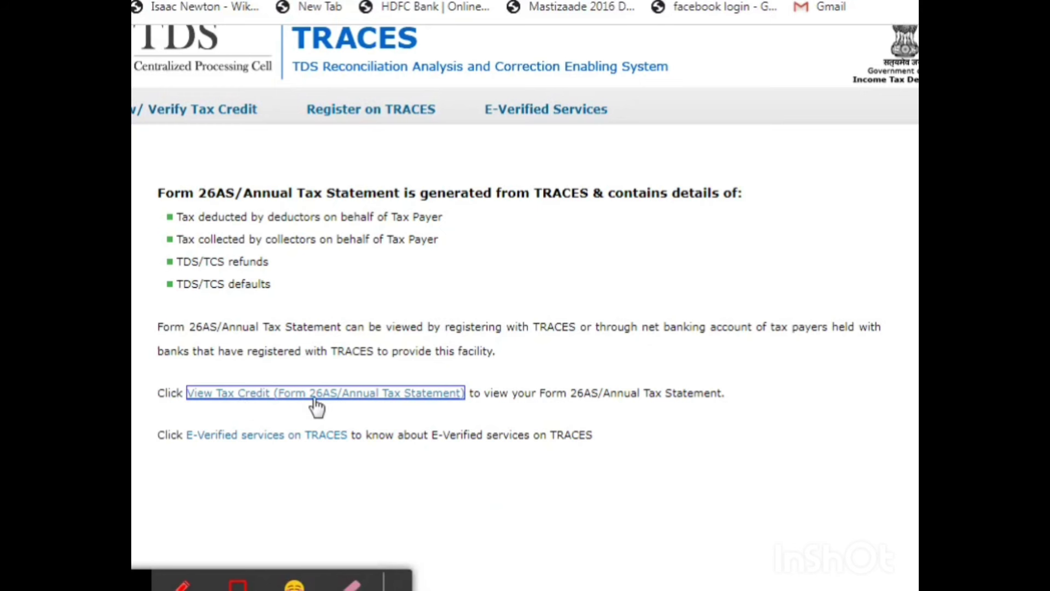
click(383, 396)
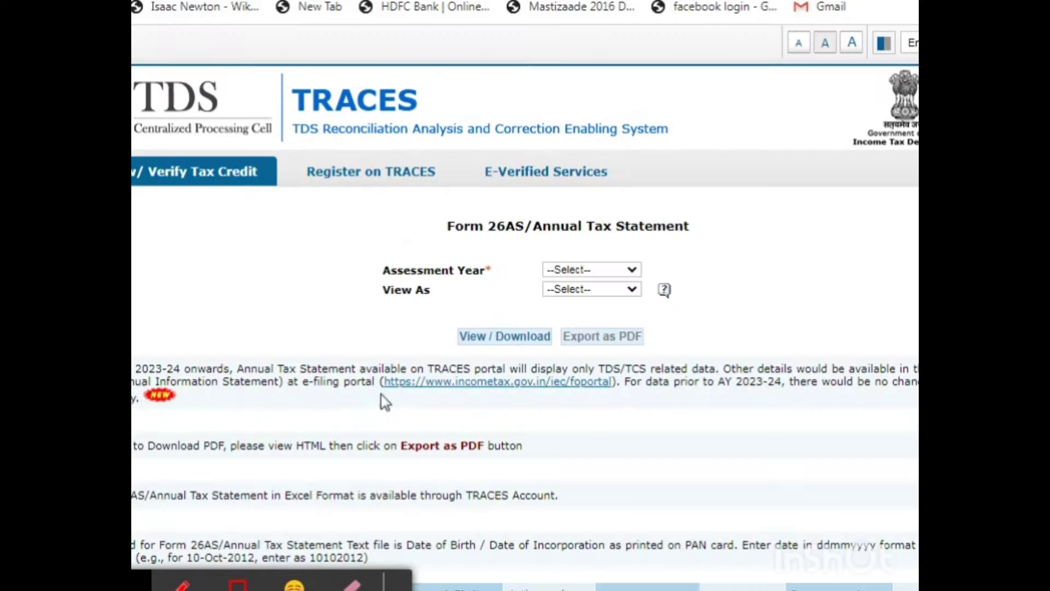
Step: Display the Form 26AS/Annual Tax Statement for assessment year 2024-25 in HTML format
scroll(786, 304, down, 3)
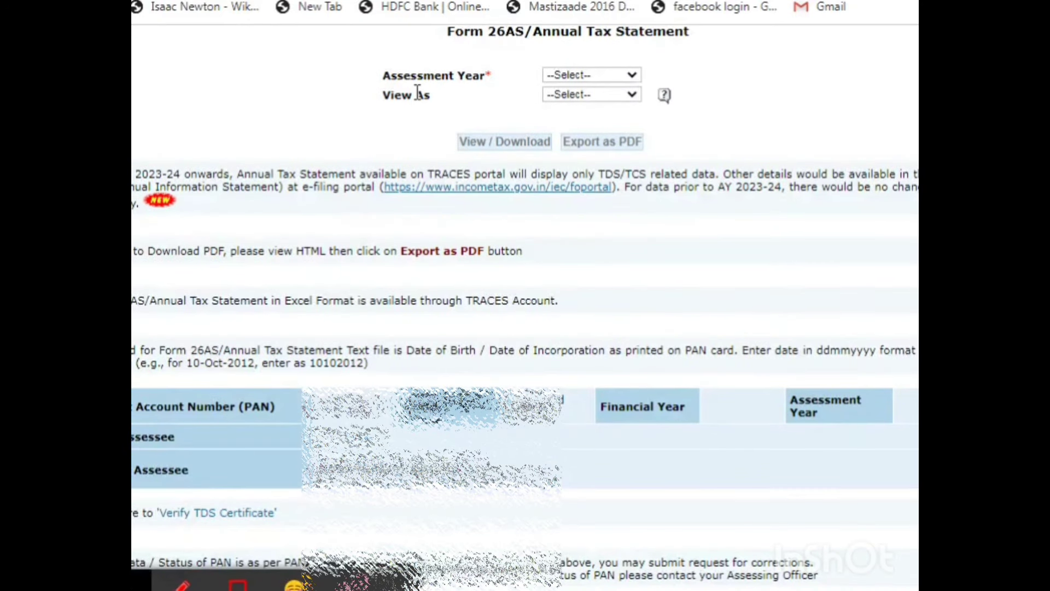
scroll(419, 98, up, 2)
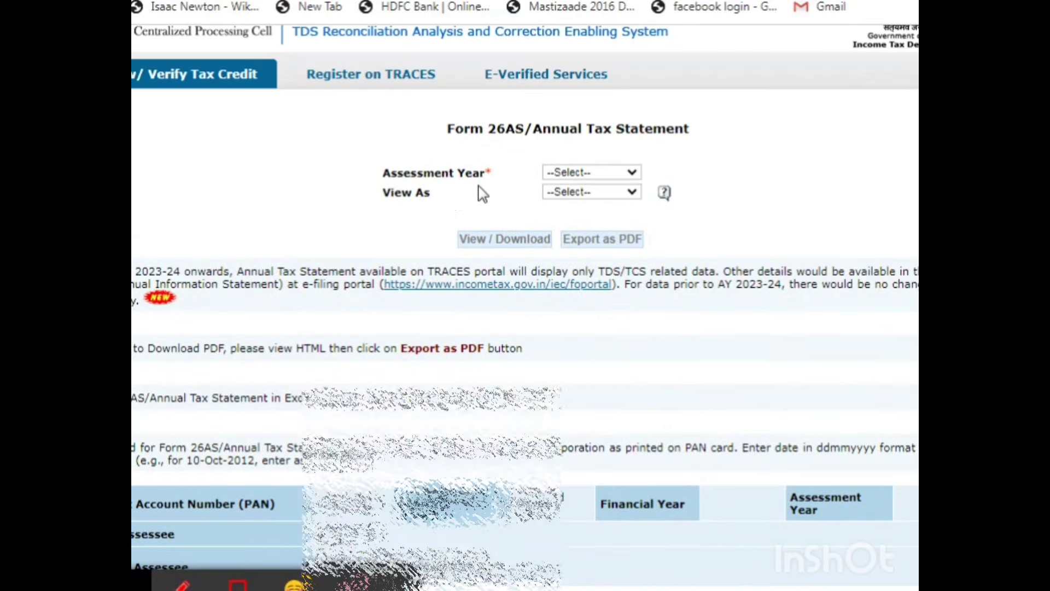
click(569, 173)
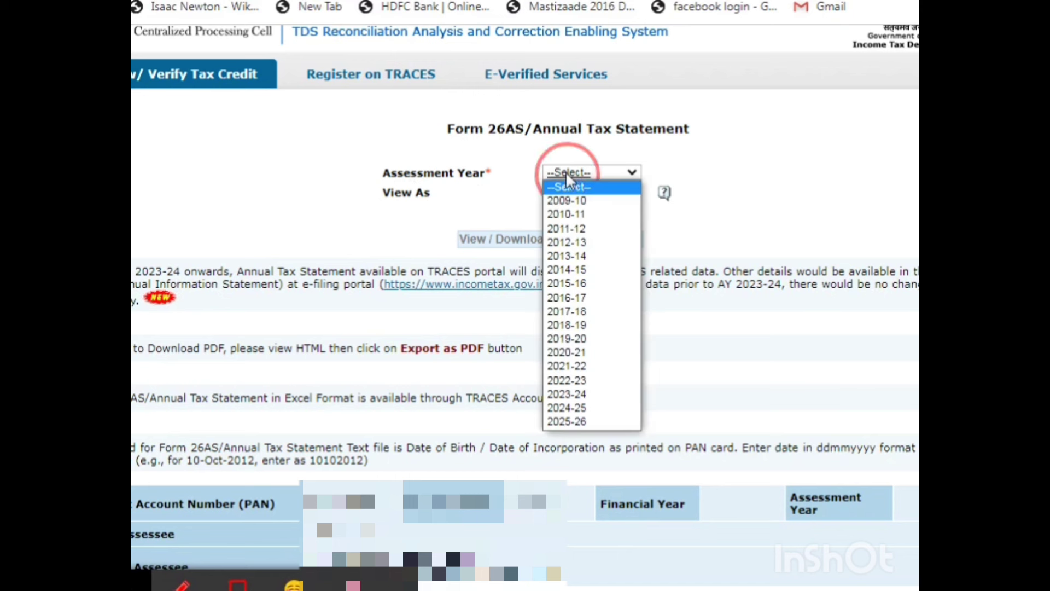
click(582, 410)
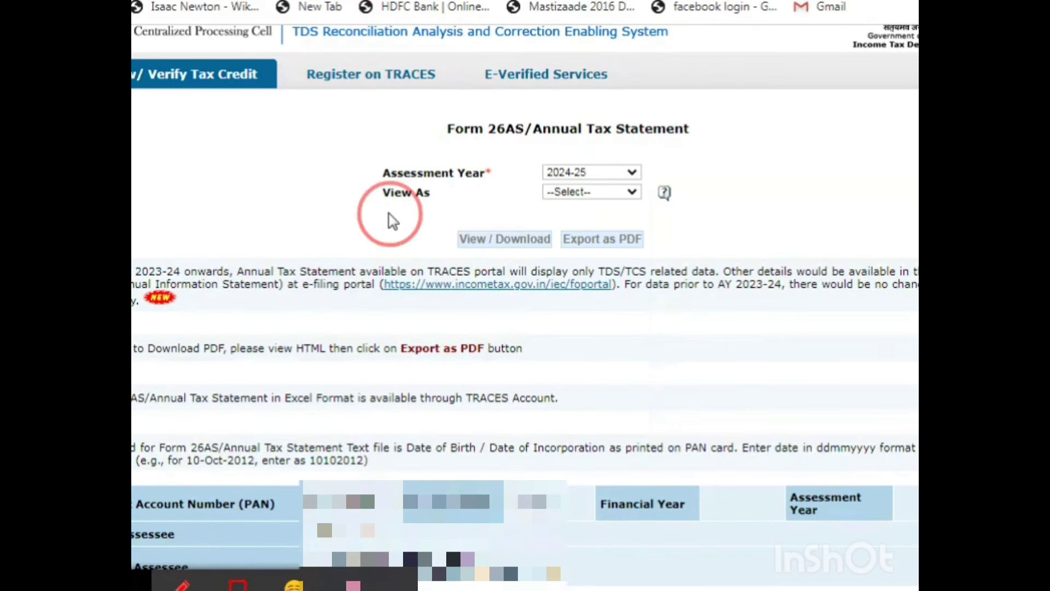
click(566, 197)
click(566, 217)
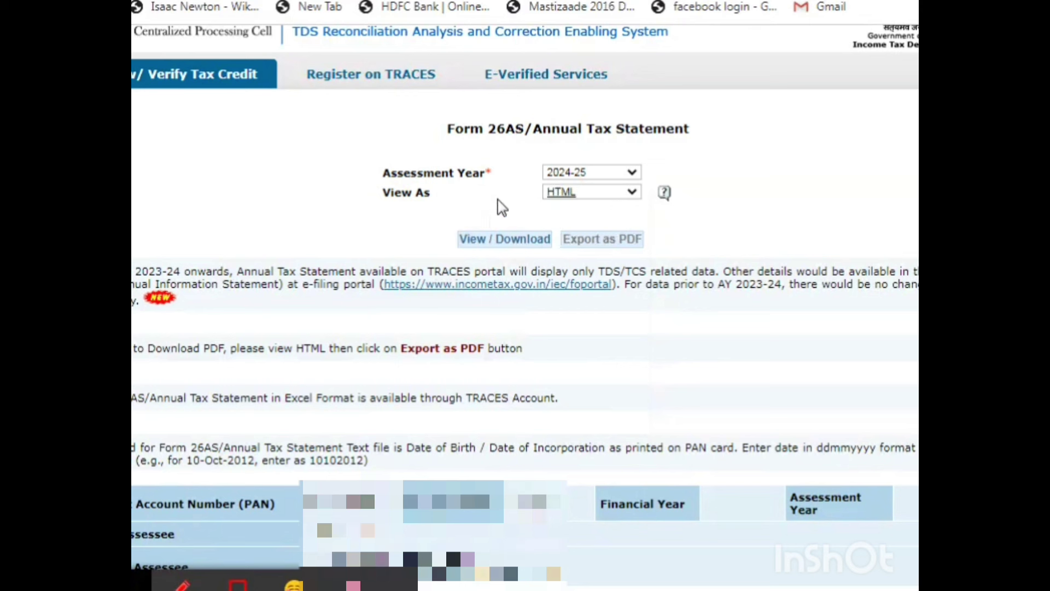
click(502, 244)
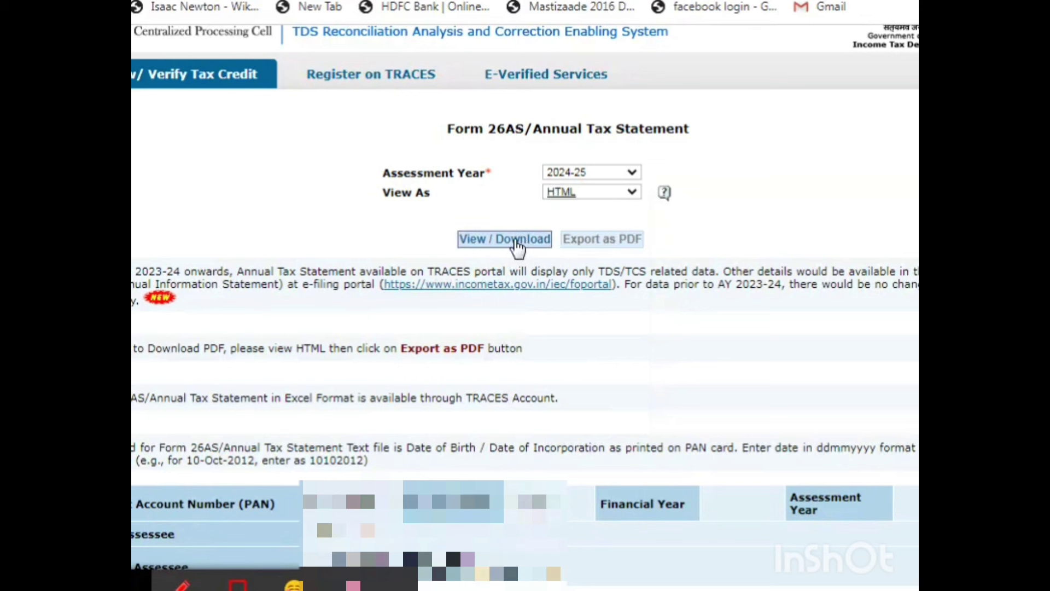
click(517, 245)
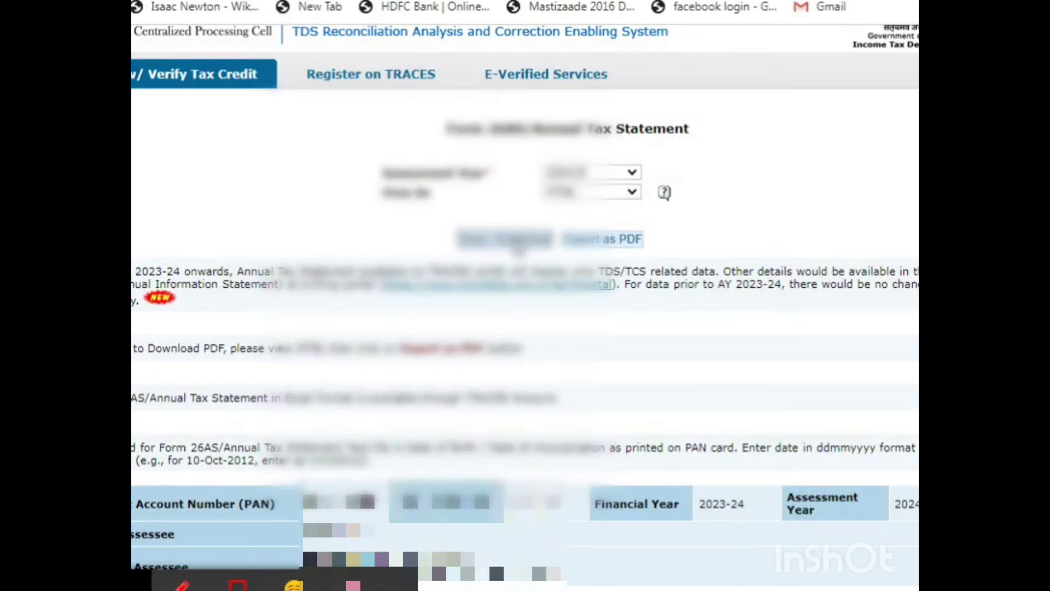
Step: Examine the tax deducted at source section, expanding the deductor entries to view their individual transactions
scroll(612, 251, down, 7)
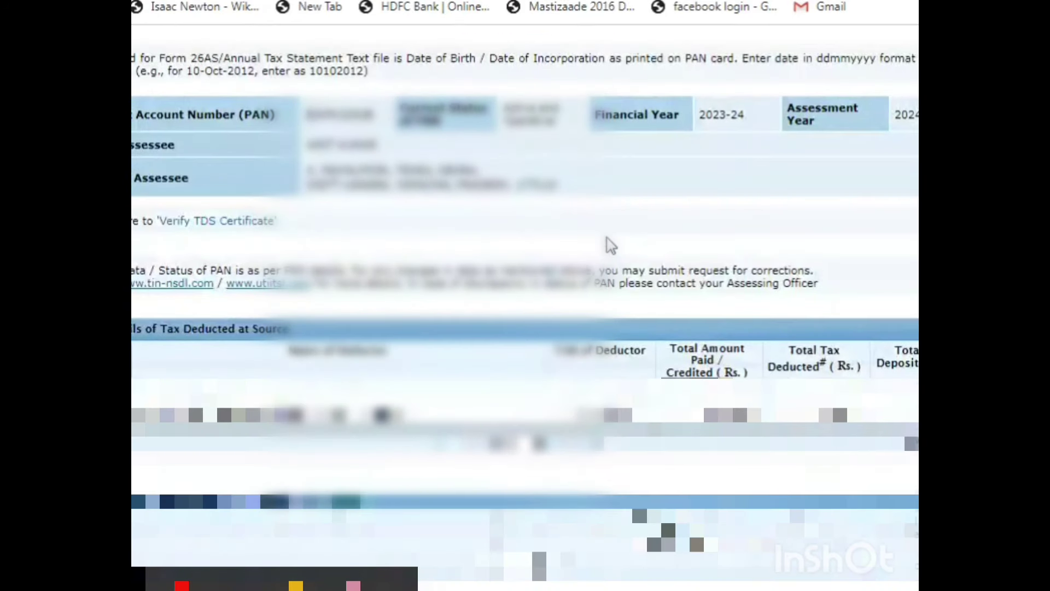
scroll(613, 250, down, 2)
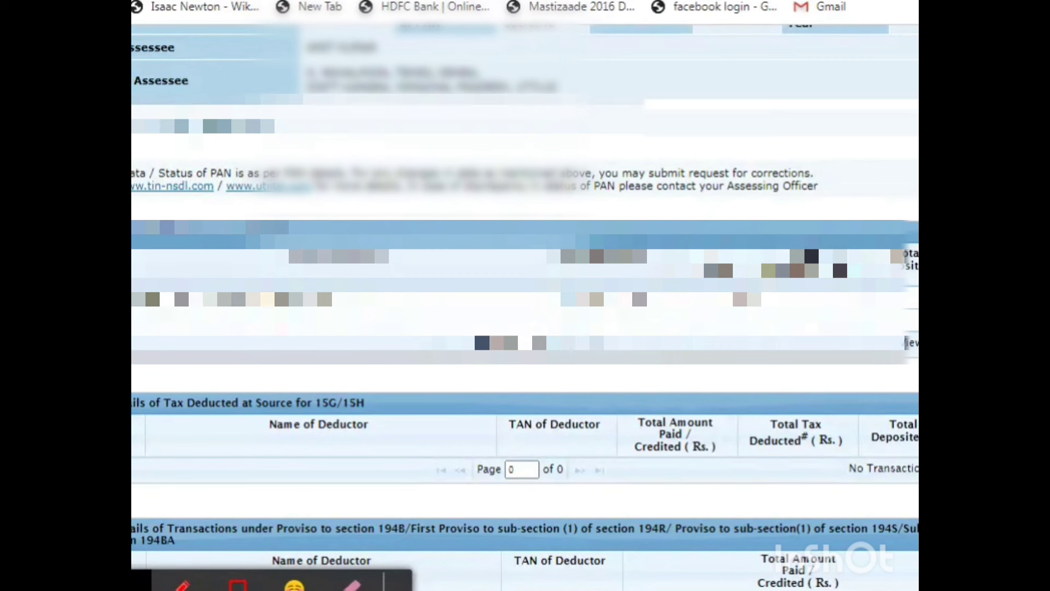
scroll(855, 117, down, 3)
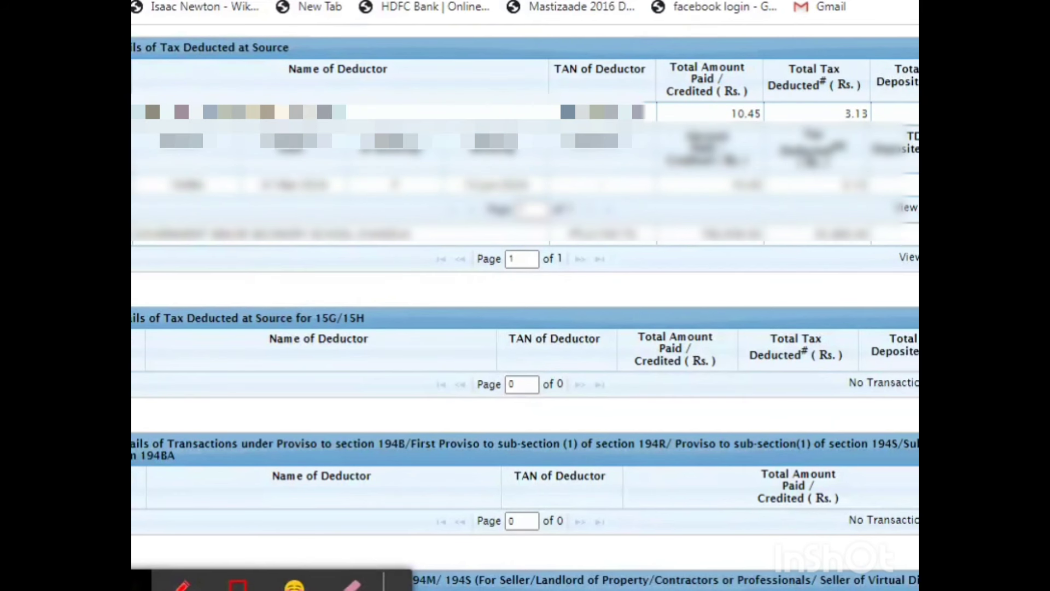
scroll(525, 383, down, 2)
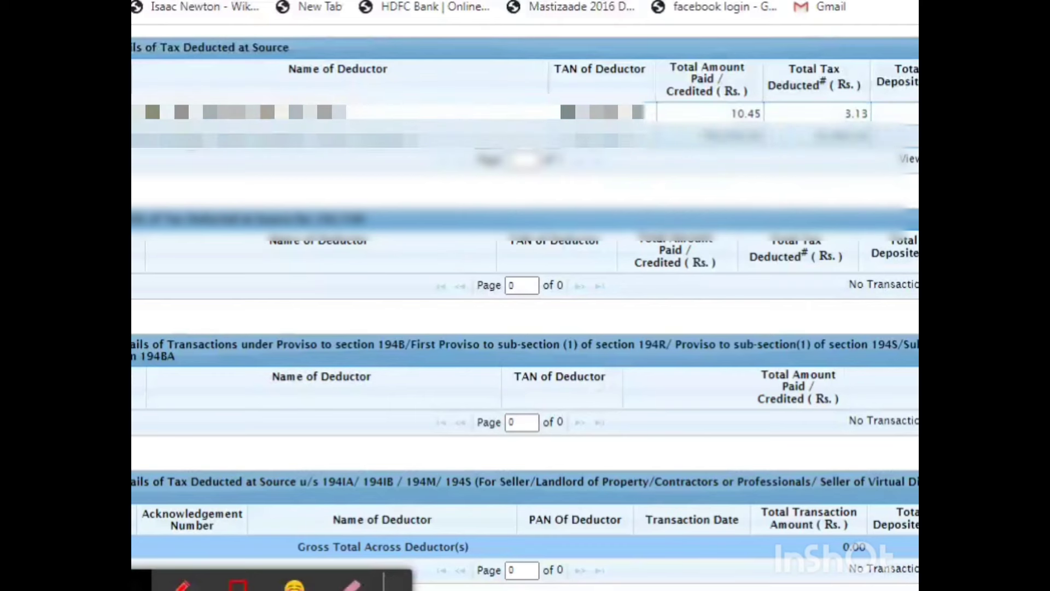
click(328, 114)
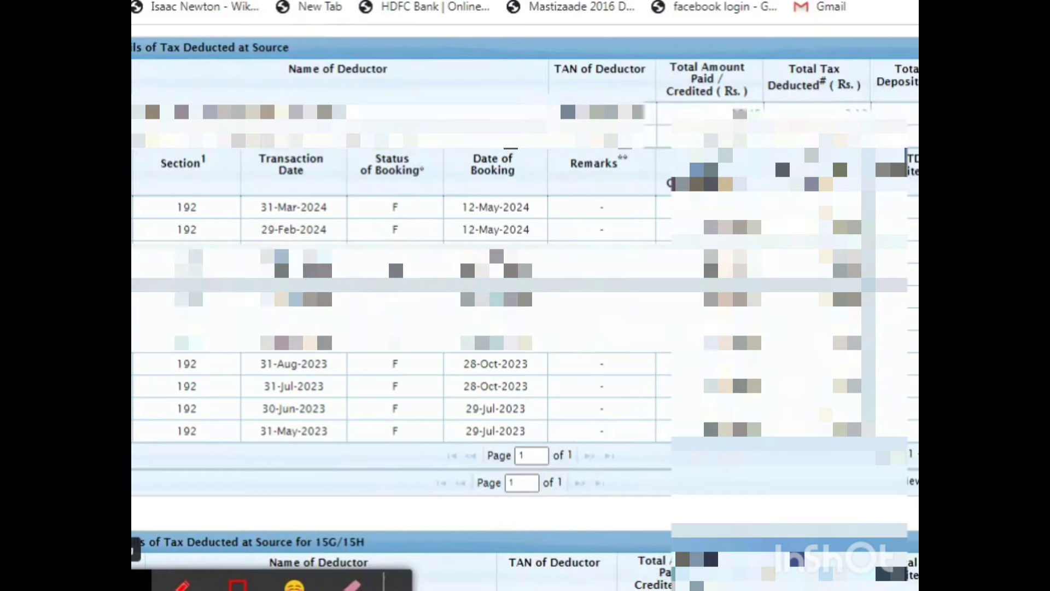
scroll(525, 306, up, 3)
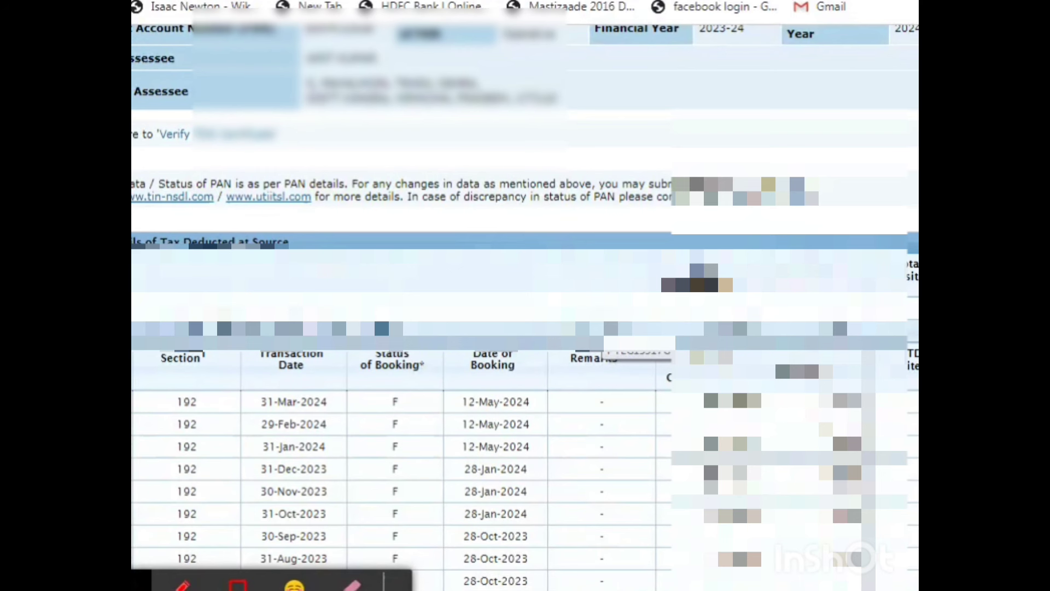
Step: Export the 2024-25 annual tax statement as a PDF and look through the resulting document
scroll(511, 252, up, 10)
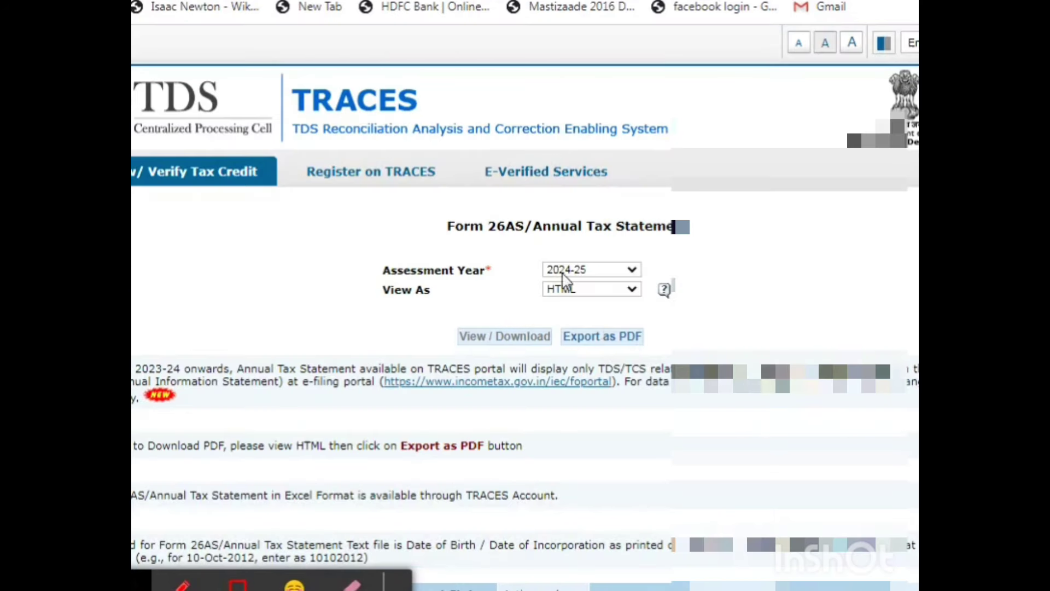
scroll(511, 253, down, 1)
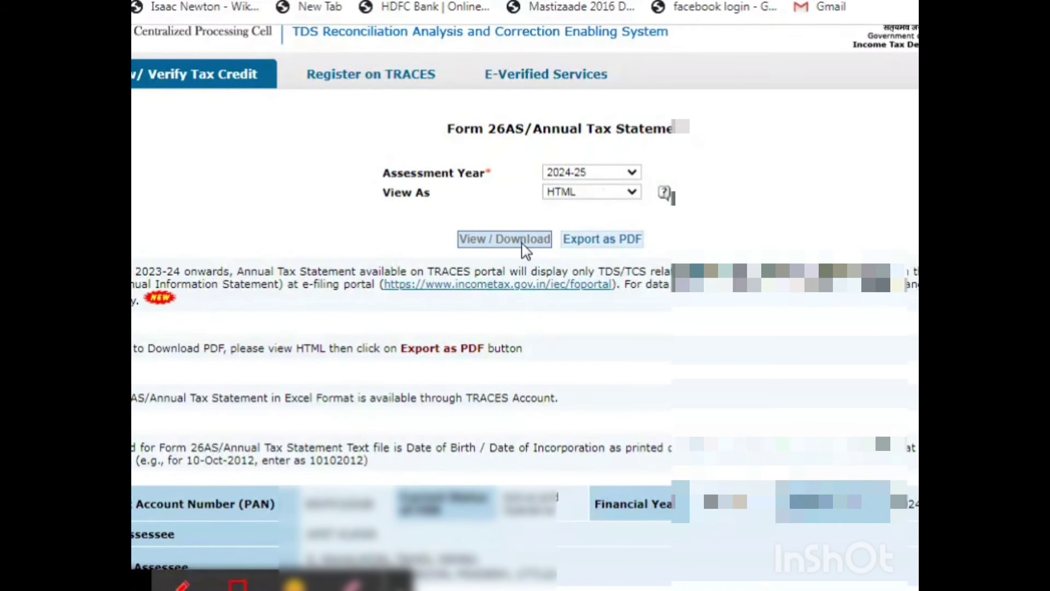
click(604, 244)
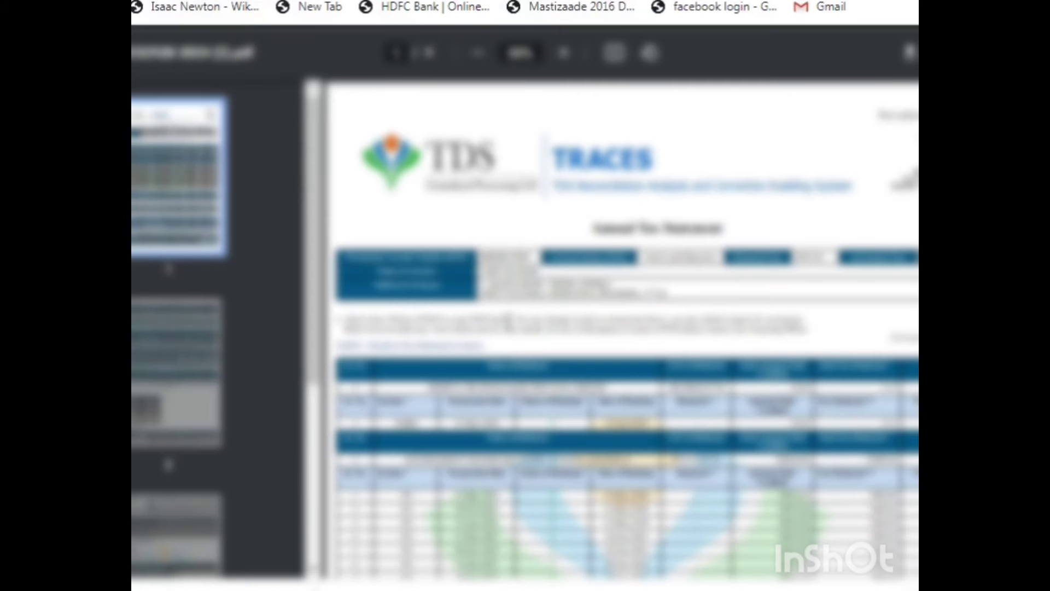
scroll(623, 328, down, 2)
scroll(623, 328, up, 2)
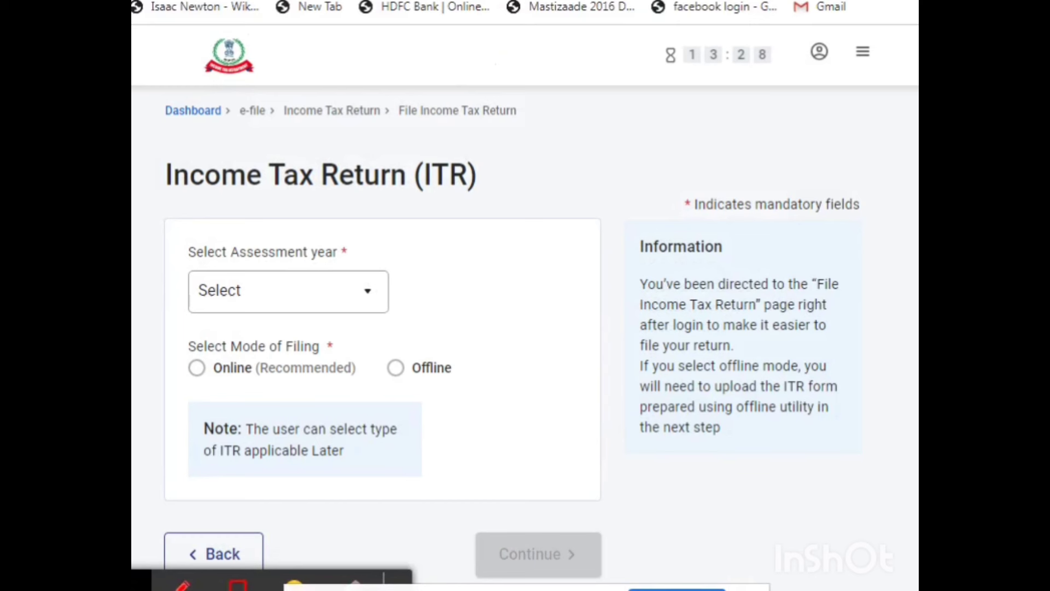
Step: Return to the e-Filing portal and open the Annual Information Statement (AIS), proceeding to the Compliance Portal
click(863, 53)
click(737, 119)
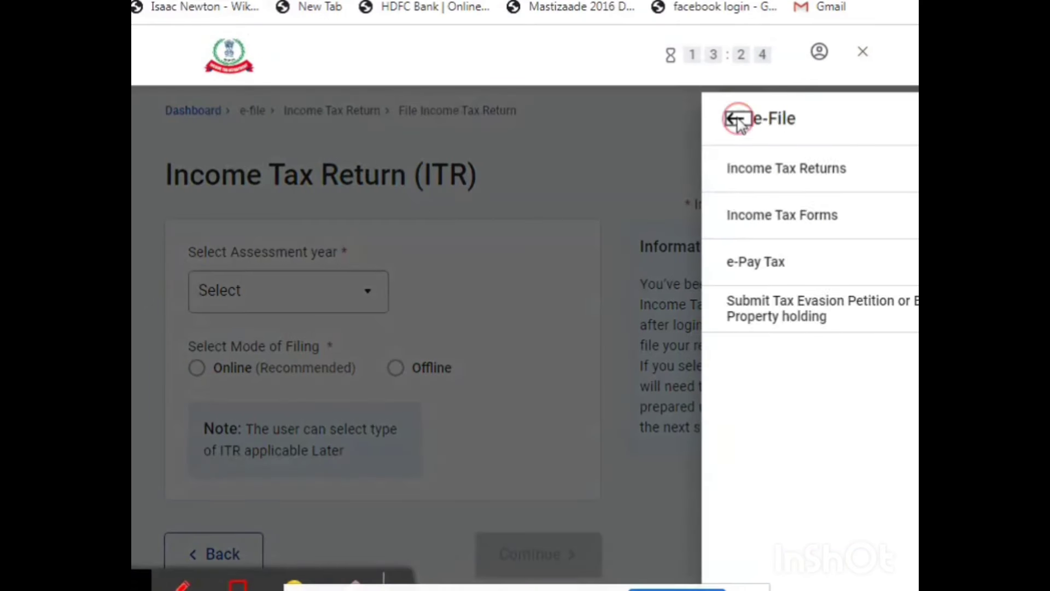
click(737, 119)
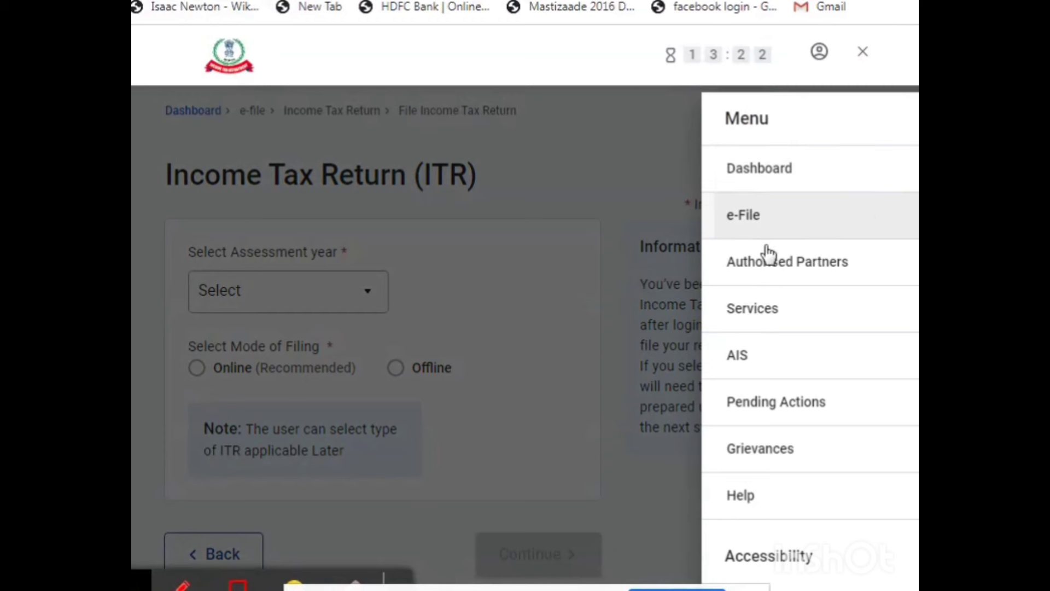
click(820, 56)
click(898, 75)
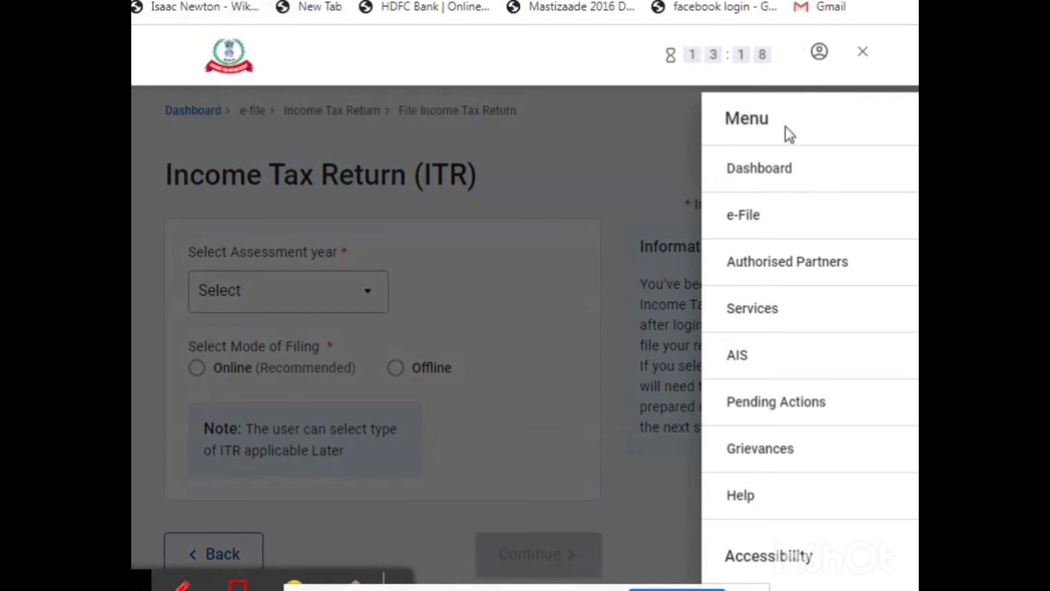
click(678, 183)
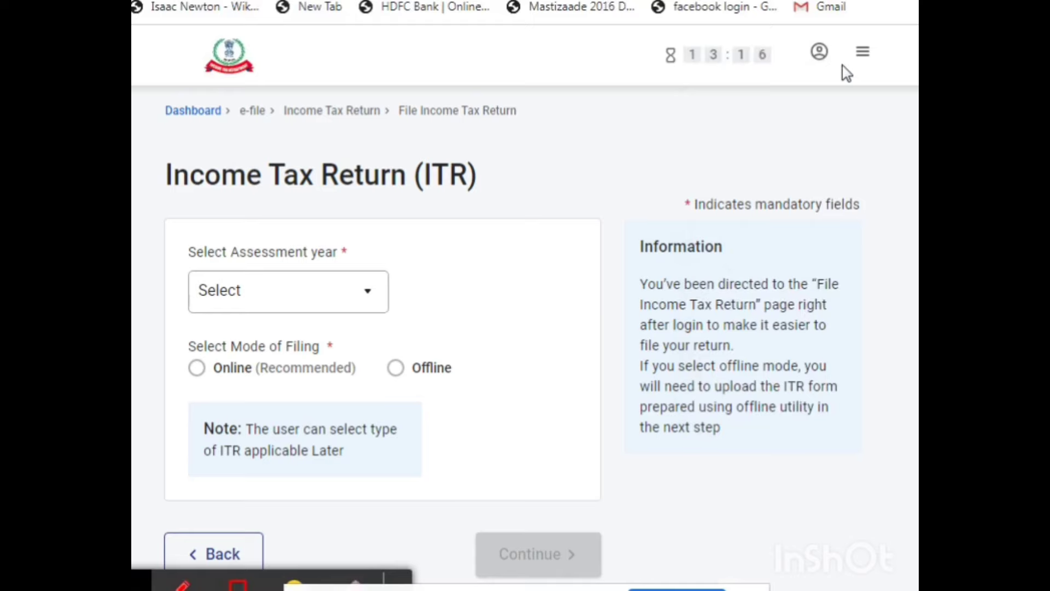
click(862, 52)
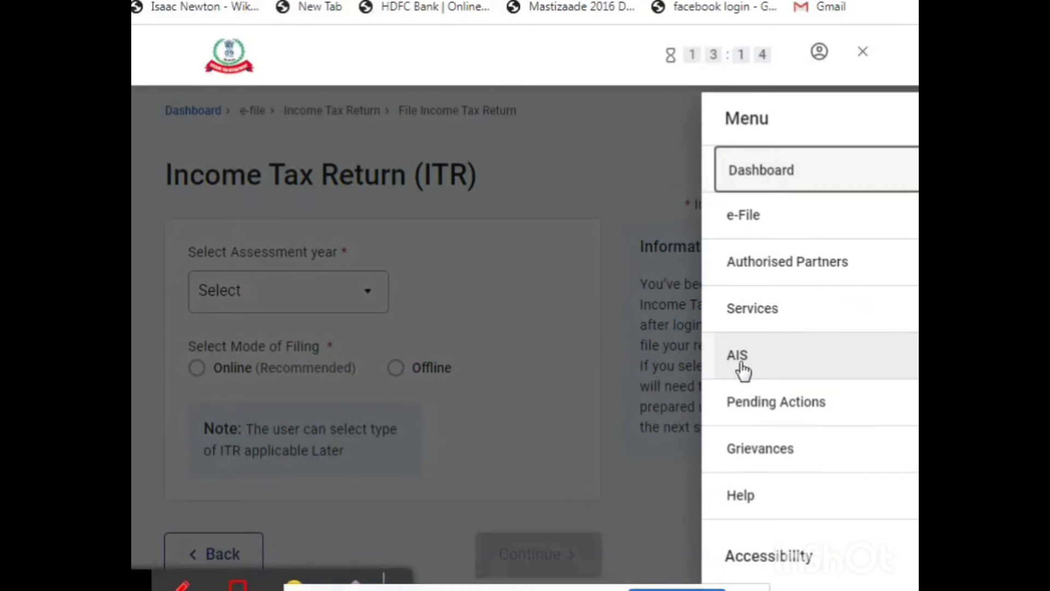
click(742, 363)
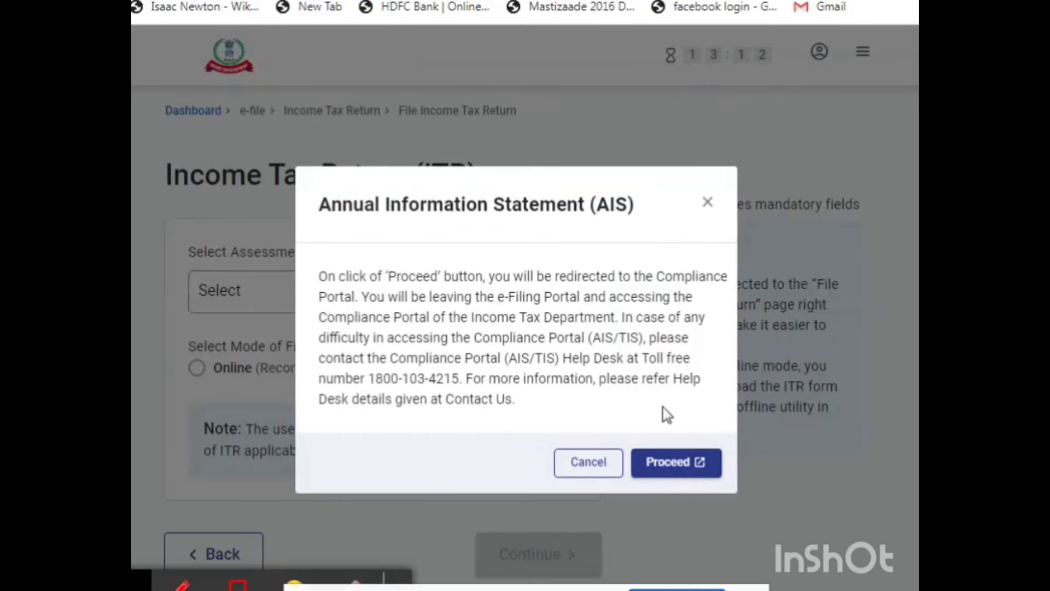
click(669, 471)
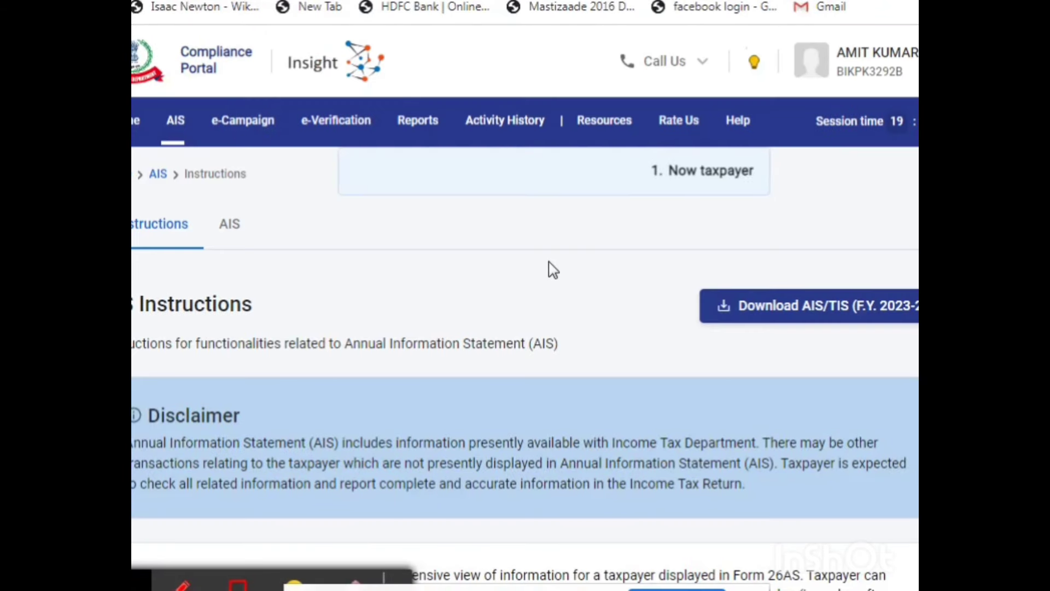
Step: Switch from the AIS instructions to the statements and open the Taxpayer Information Summary (TIS) for F.Y. 2023-24
scroll(550, 269, down, 2)
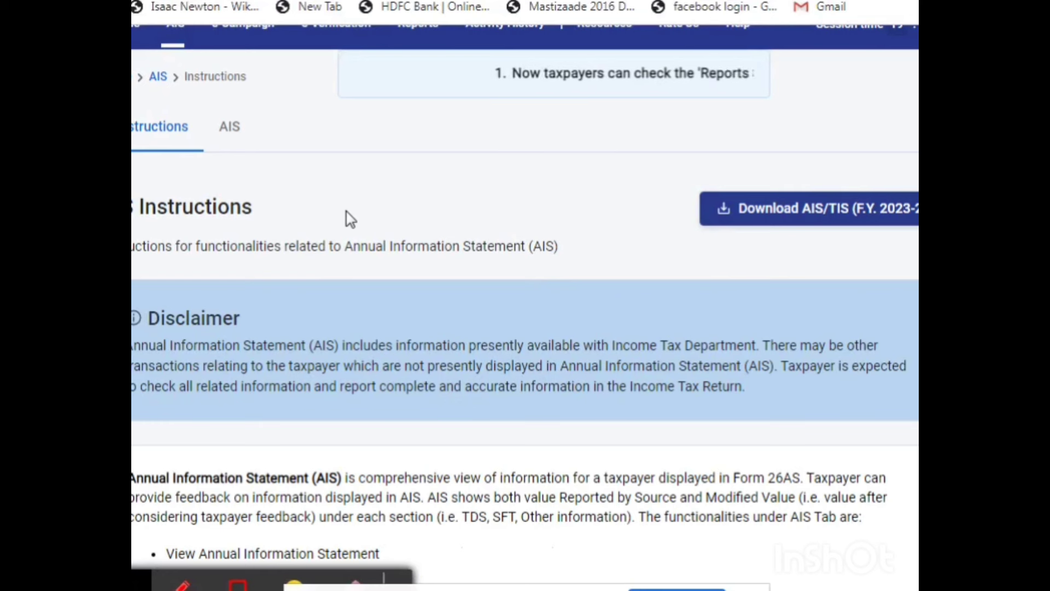
click(234, 145)
scroll(499, 258, down, 2)
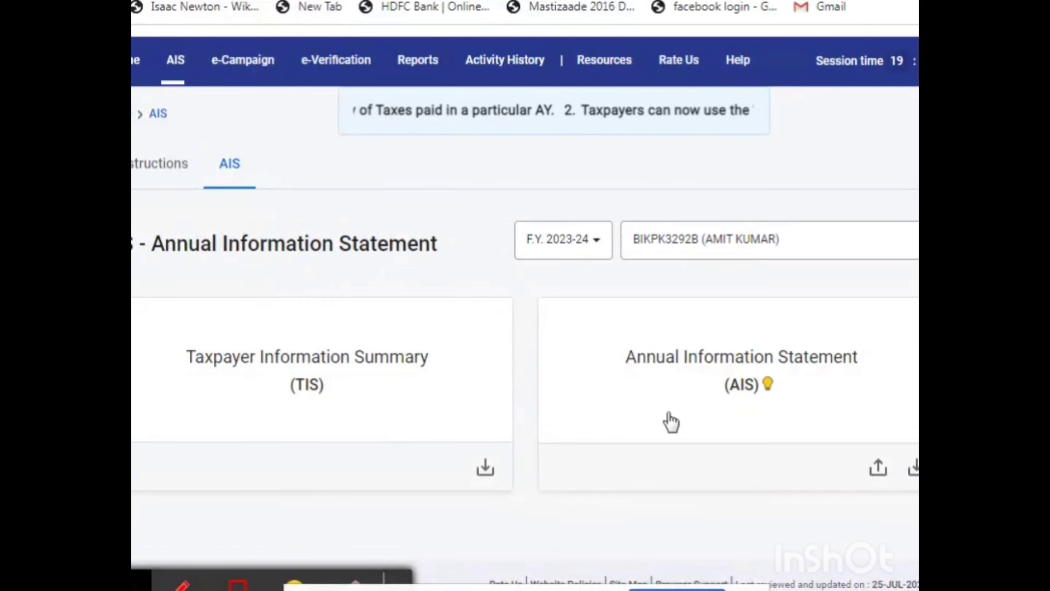
click(300, 397)
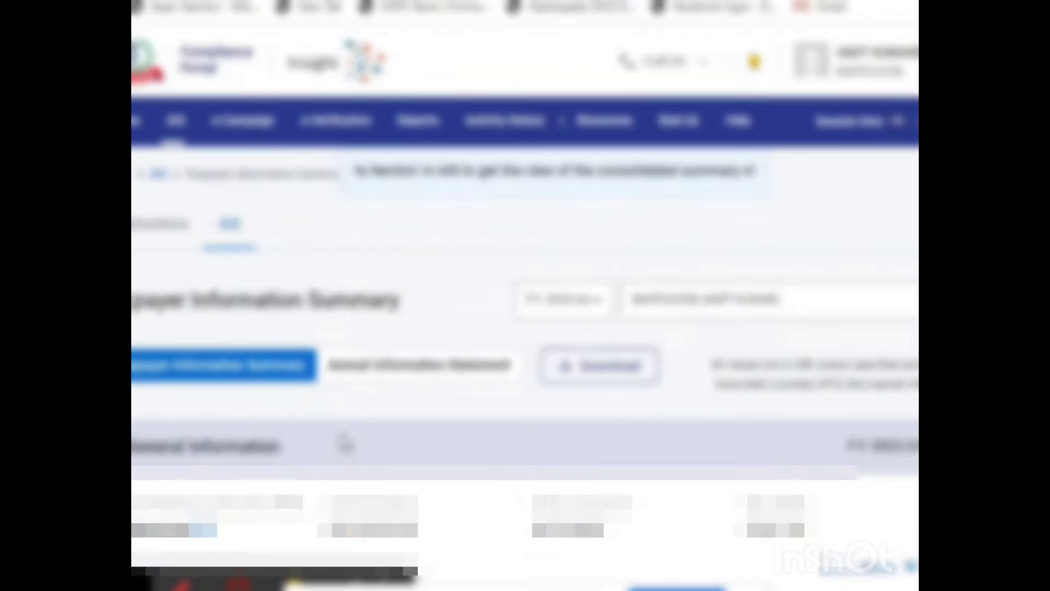
Step: Examine the taxpayer's general information with its additional details shown, and the information categories in the Taxpayer Information Summary
scroll(345, 443, down, 9)
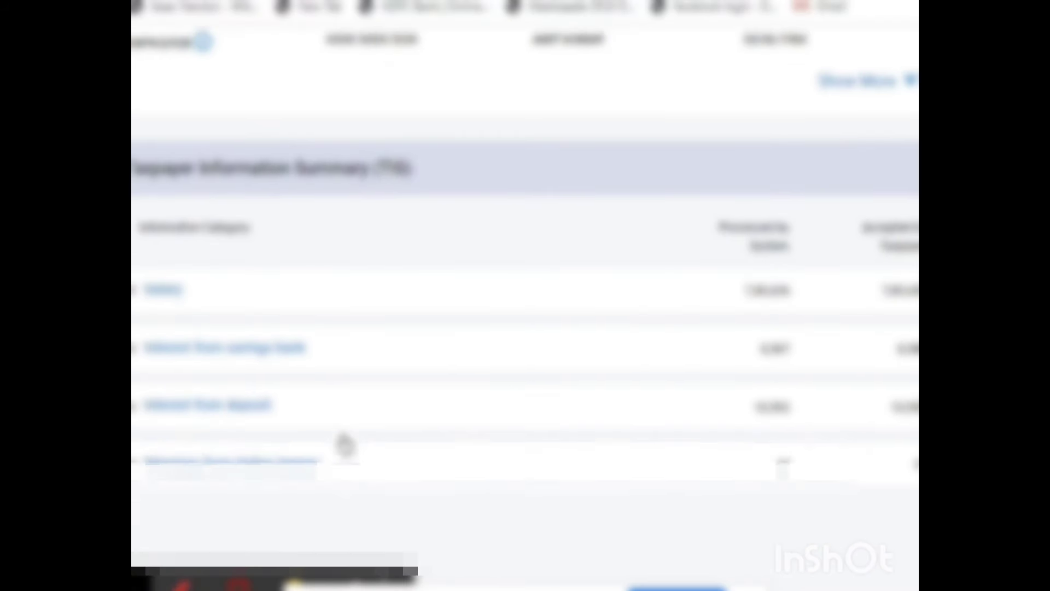
scroll(345, 443, up, 10)
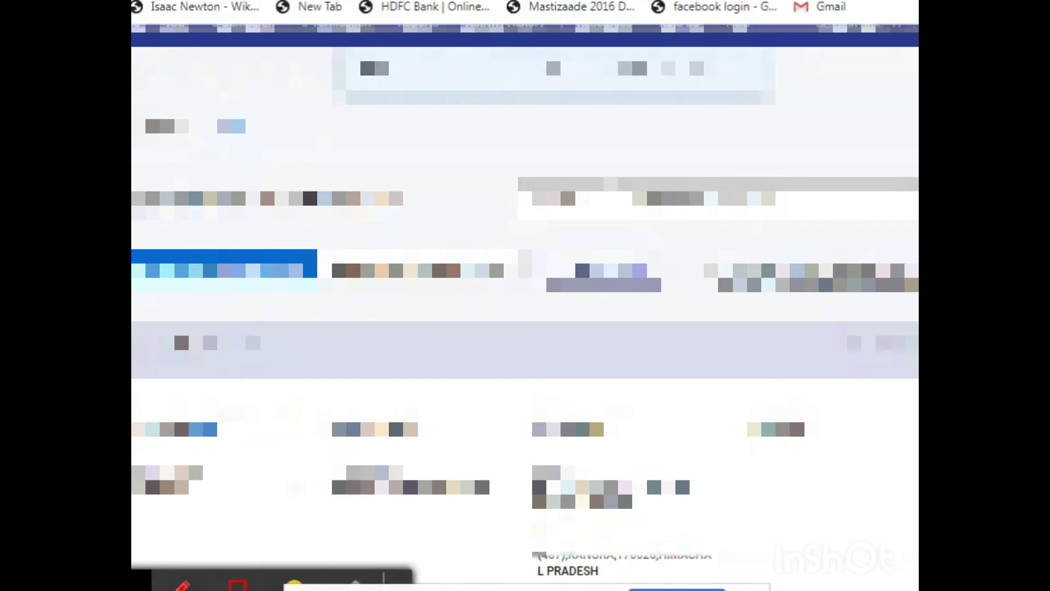
scroll(525, 307, down, 10)
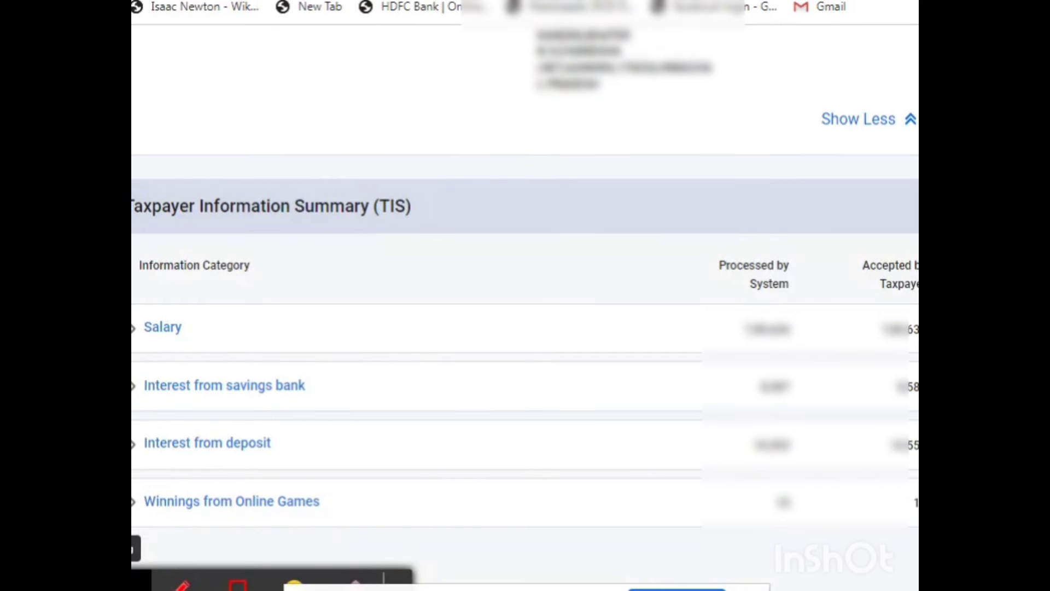
scroll(525, 306, up, 1)
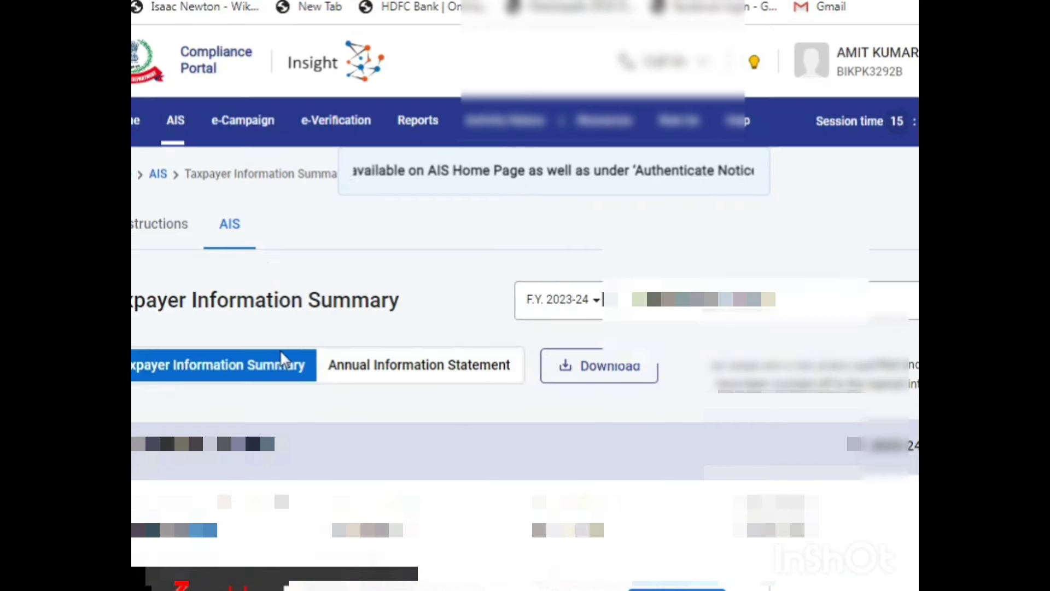
scroll(279, 367, down, 2)
scroll(377, 339, up, 1)
scroll(394, 318, up, 1)
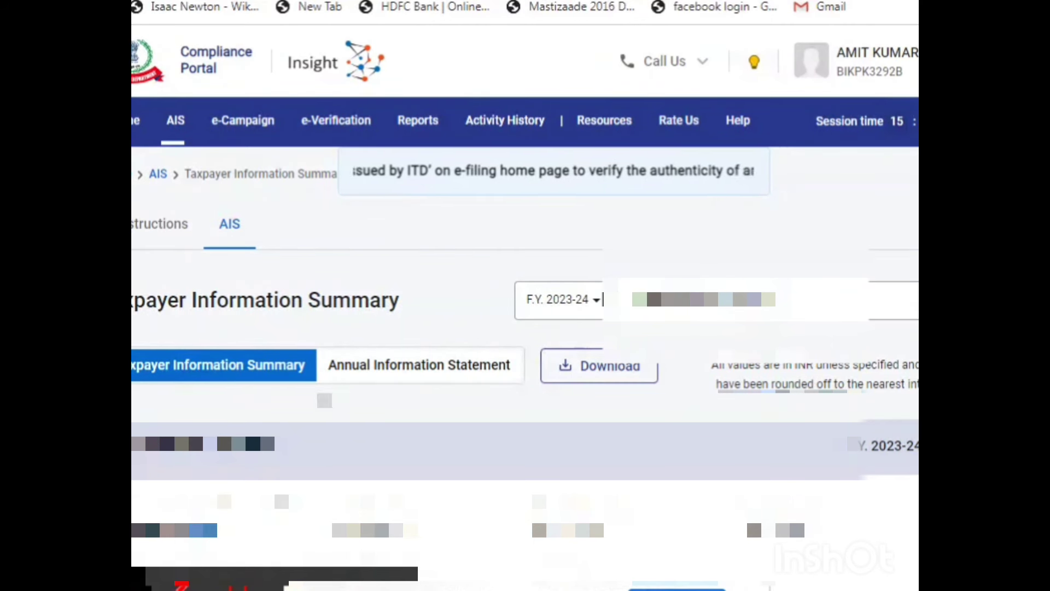
scroll(352, 398, down, 6)
scroll(350, 394, down, 7)
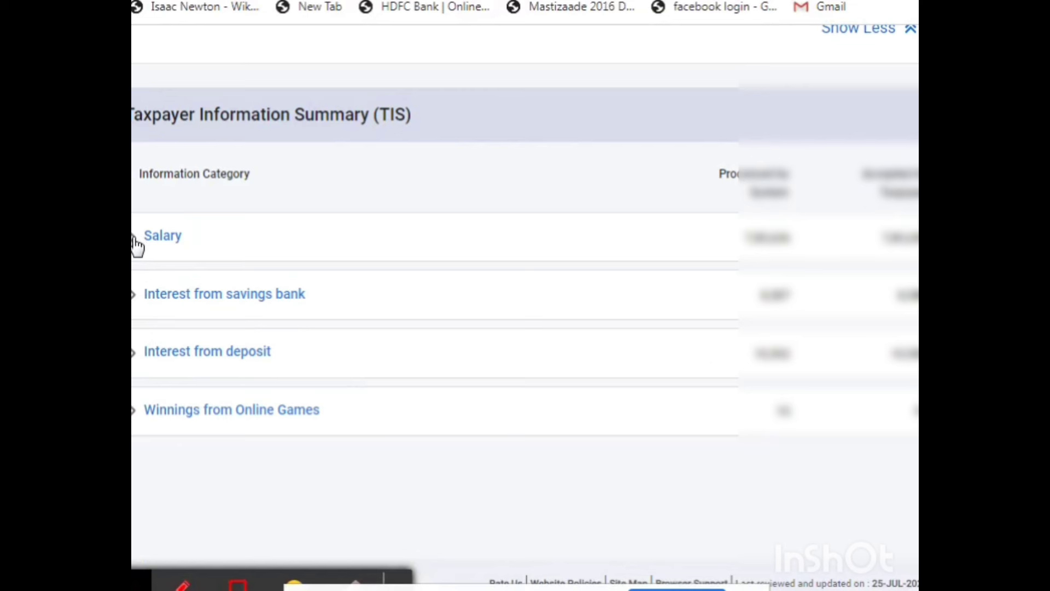
Step: Expand the Salary category to review its source details, collapse it, and expand Interest from savings bank to review its entries
click(134, 239)
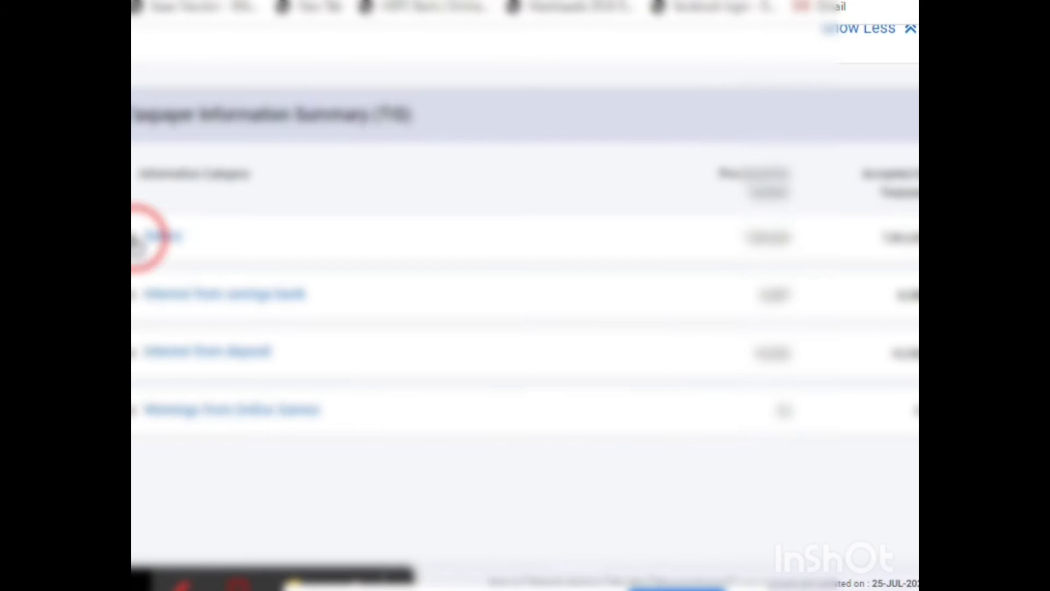
scroll(282, 350, down, 4)
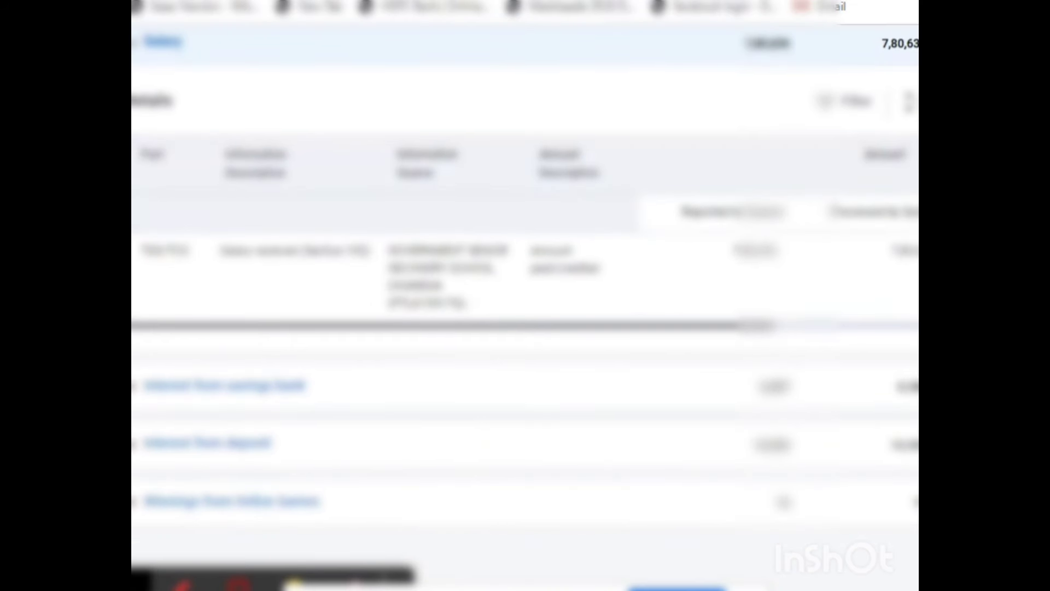
click(147, 63)
click(134, 281)
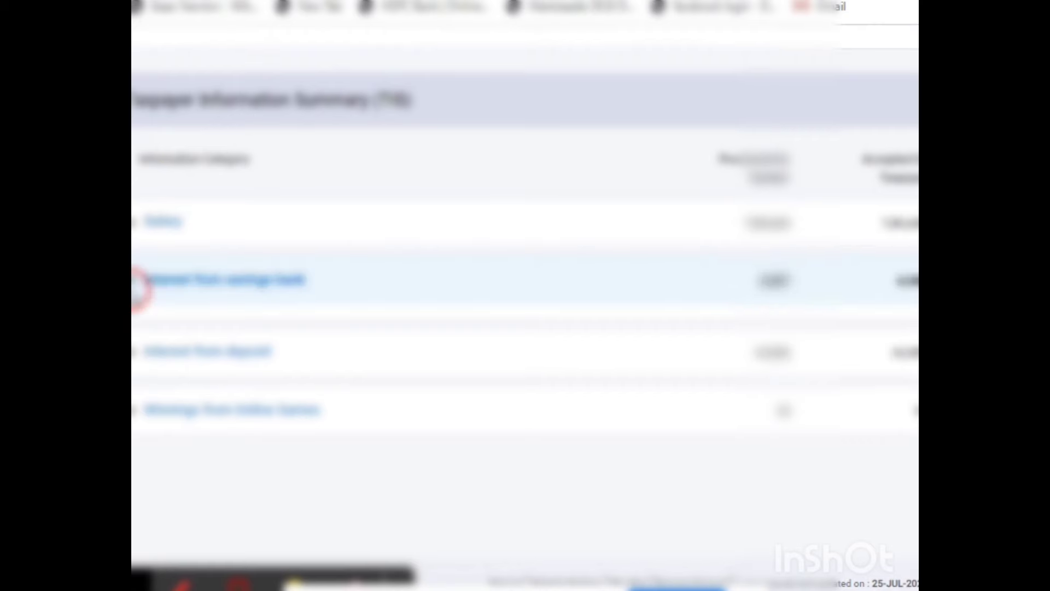
scroll(137, 295, down, 5)
scroll(135, 300, down, 2)
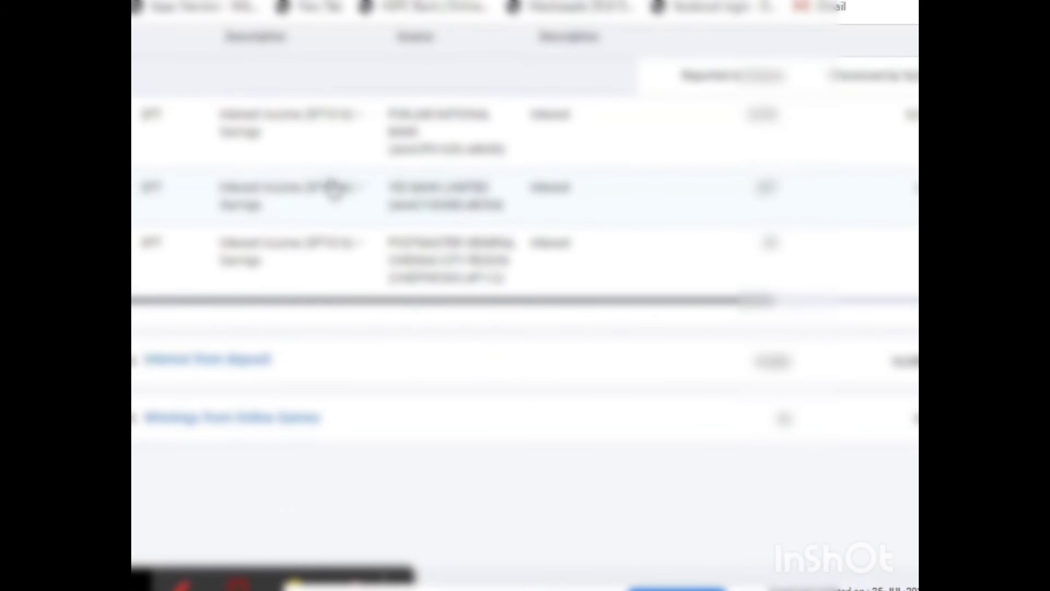